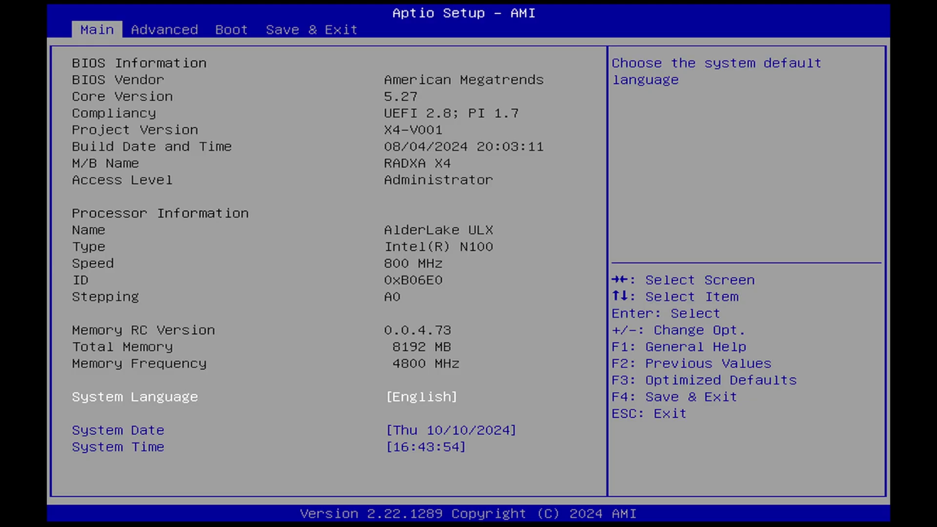
- Browse the Advanced tab entries, including ACPI Settings, Network Stack and NVMe Configuration
key("Down")
key("Down")
key("Right")
key("Down")
key("Down")
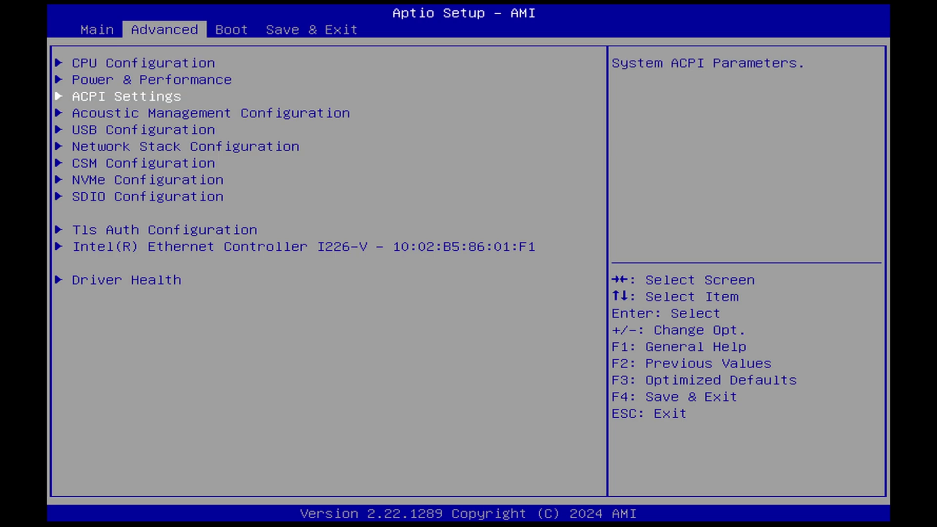
key("Down")
key("Down")
key("Down")
key("Down")
key("Down")
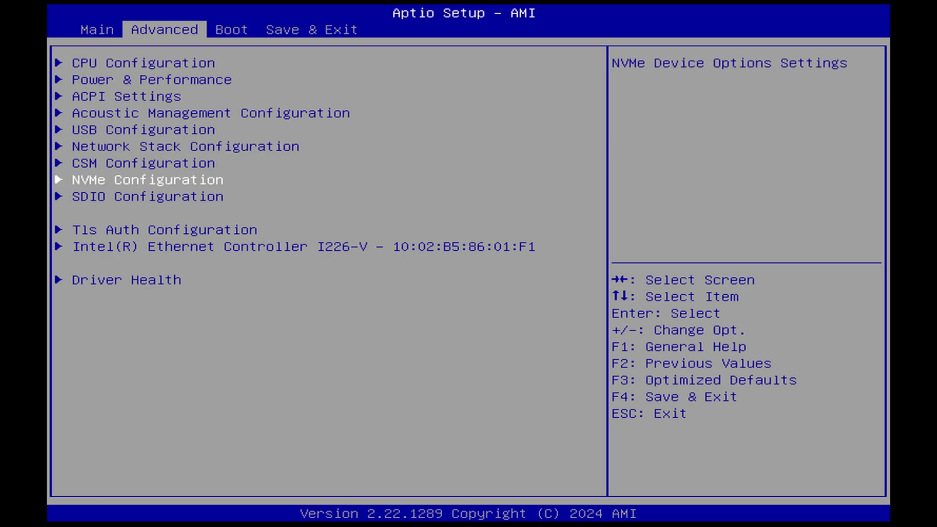
key("Up")
key("Up")
key("Up")
key("Up")
key("Up")
key("Up")
- Open Power & Performance > CPU Power Management, then go to Save & Exit
key("Return")
key("Return")
key("Right")
key("Right")
key("Return")
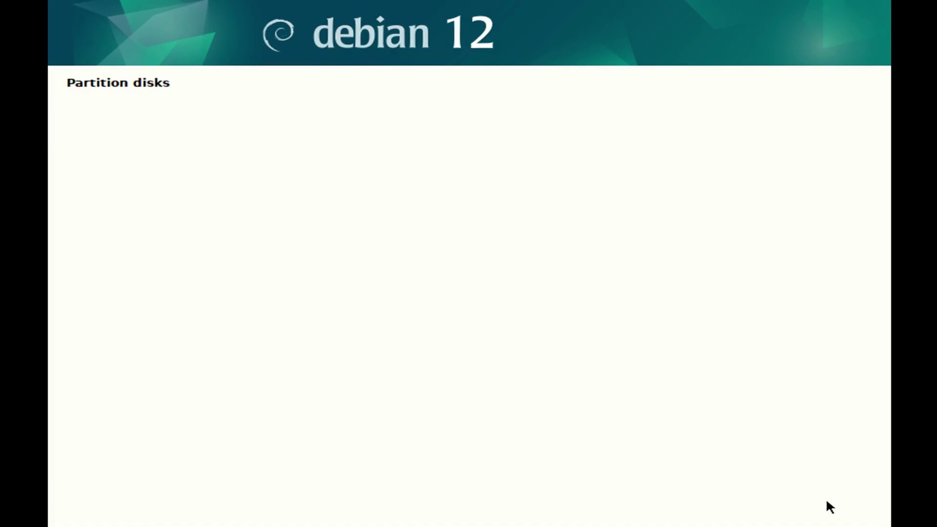
left_click(828, 506)
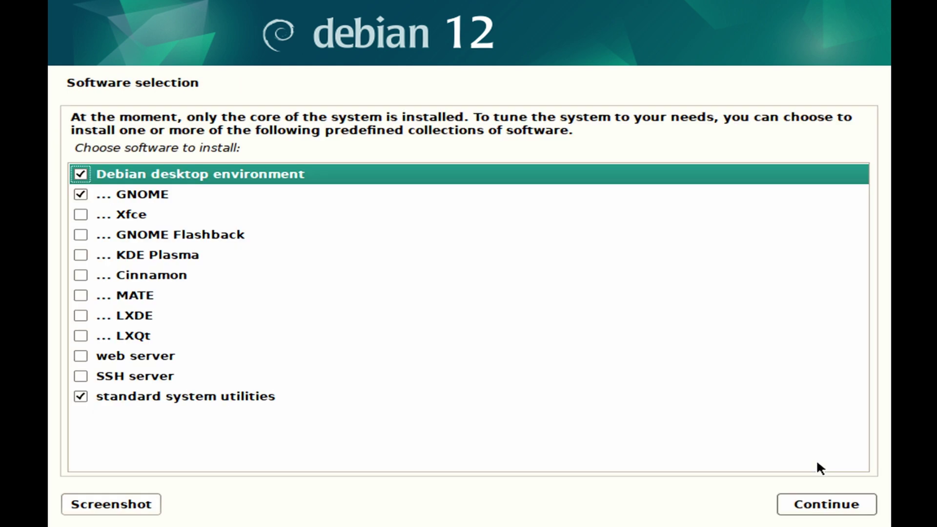
- Accept the partitioning scheme and swap the GNOME desktop for Xfce
left_click(97, 191)
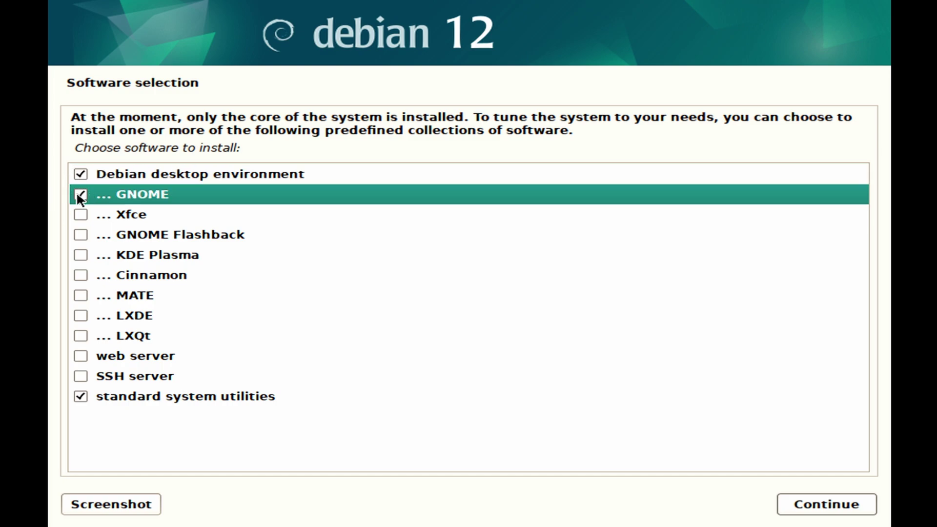
left_click(79, 194)
left_click(86, 218)
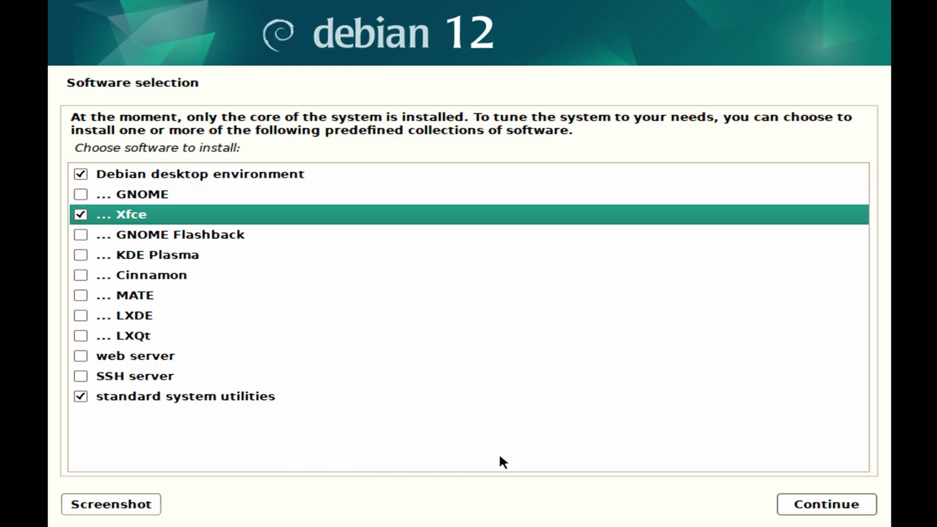
- Add SSH server to the software selection, install it, and finish the installation
left_click(96, 379)
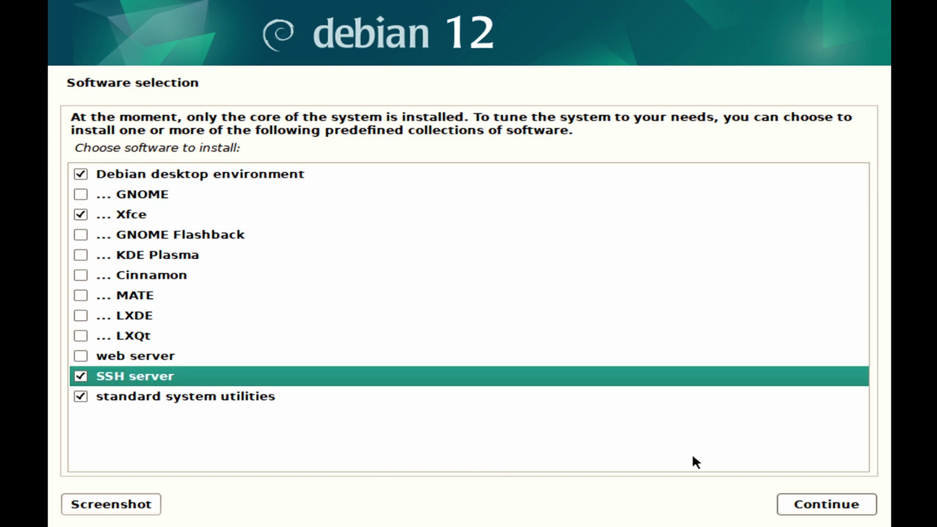
left_click(851, 505)
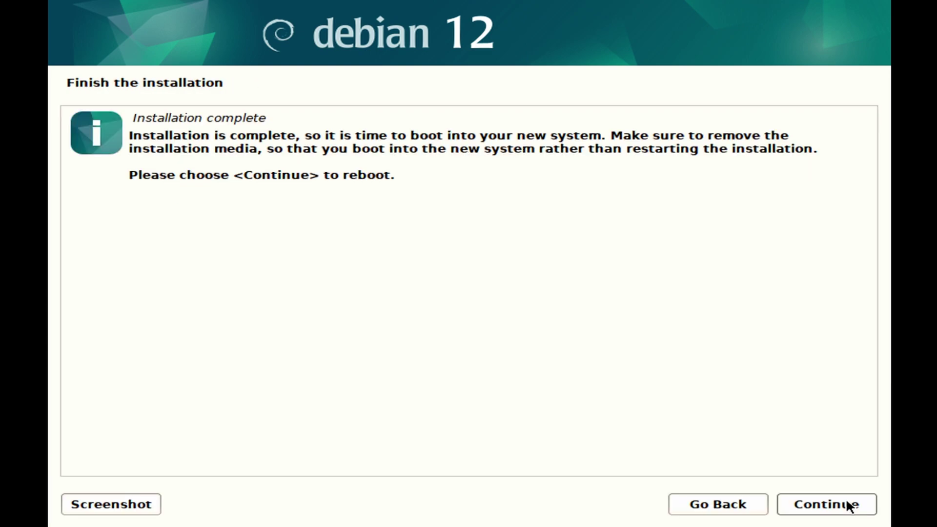
left_click(849, 506)
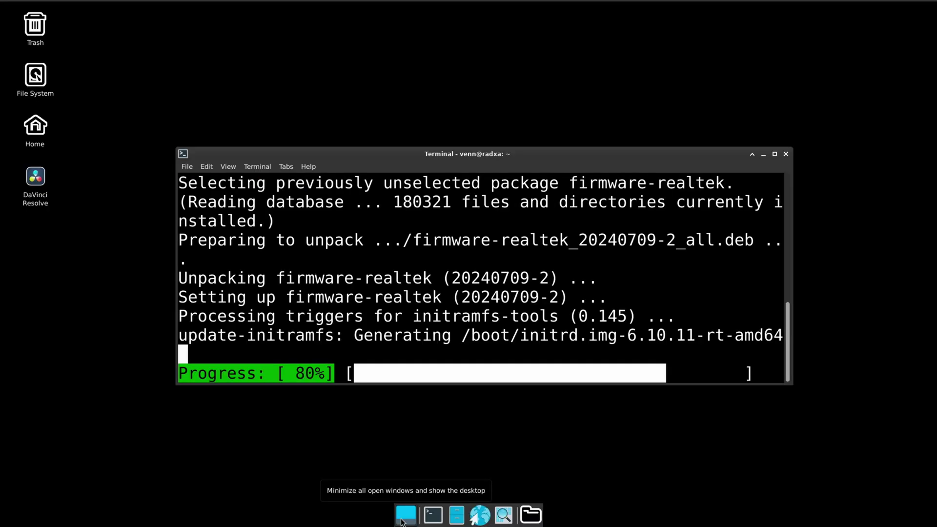
- Restart the Radxa with sudo reboot once firmware-realtek finishes installing
type("sudo reboot")
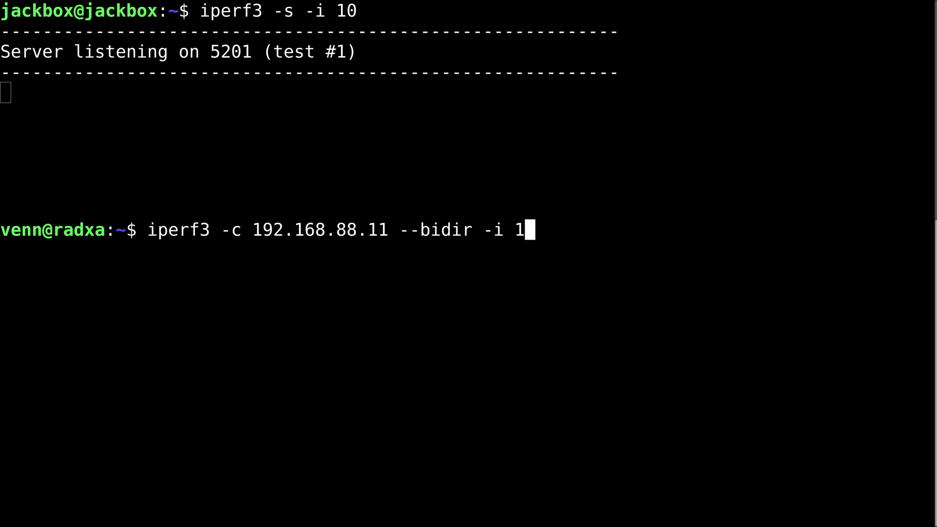
- Run the bidirectional iperf3 test to 192.168.88.11, copy the .mov into Downloads, and run ip a
key("Return")
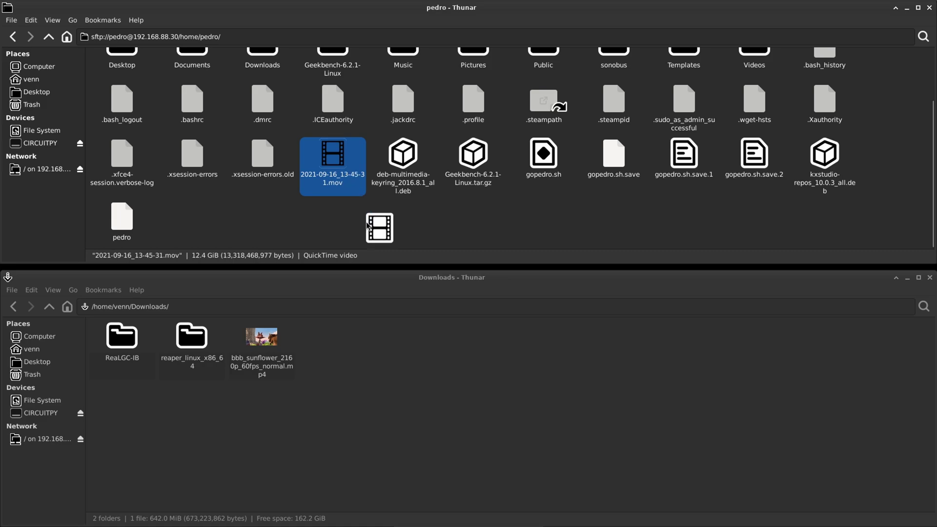
left_click_drag(366, 207, 407, 393)
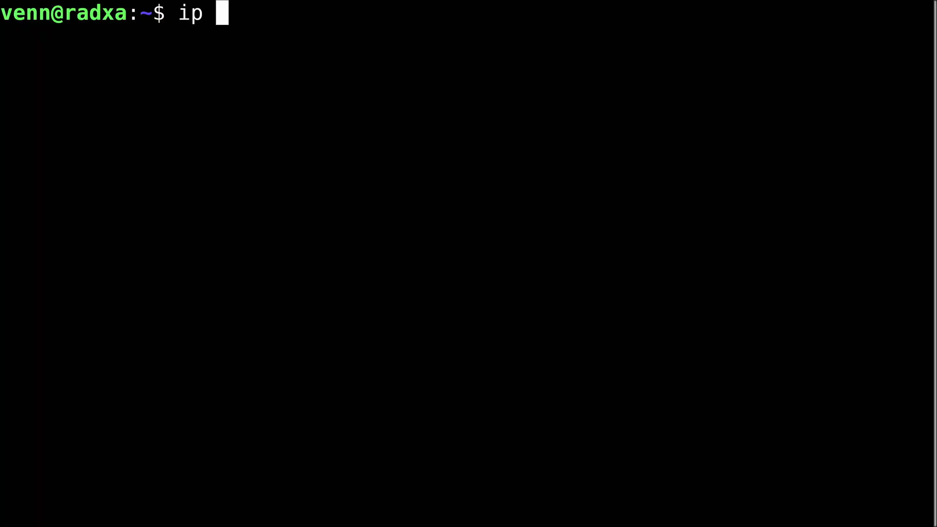
type("a")
key("Return")
- Inspect enp2s0 with sudo ethtool and mark its Wake-on value
type("sudo ethtool enp2")
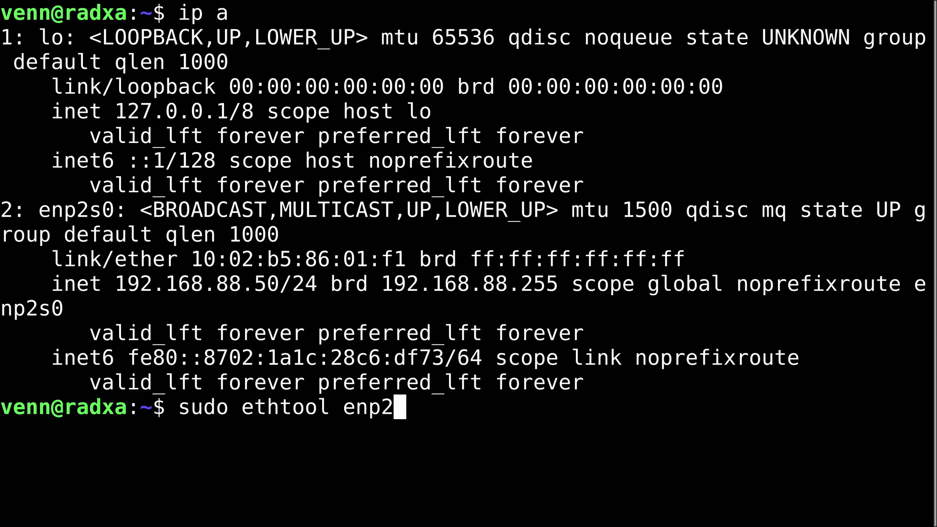
type("s0")
key("Return")
left_click_drag(228, 407, 112, 410)
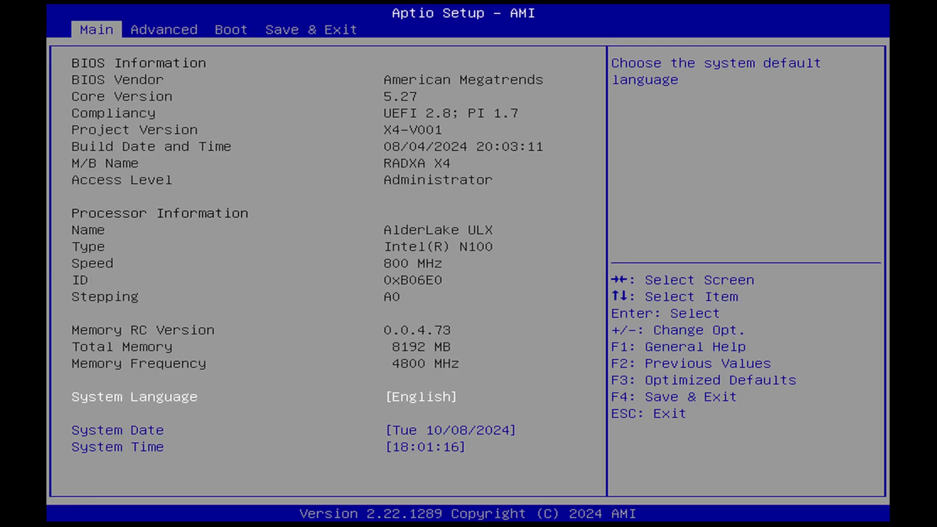
- Open the Disabled/Enabled options for Wake up By PCIE LAN under Advanced > ACPI Settings
key("Right")
key("Down")
key("Down")
key("Return")
key("Down")
key("Down")
key("Down")
key("Down")
key("Return")
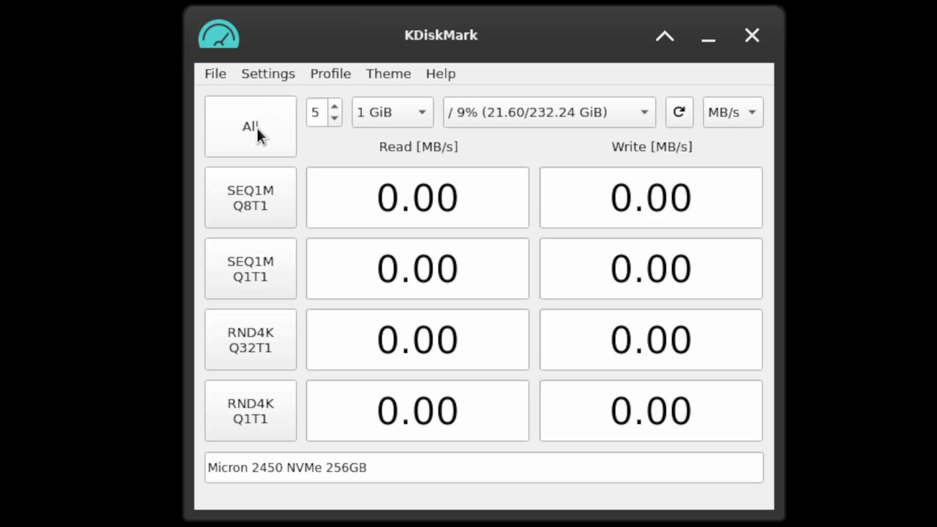
- Run all KDiskMark benchmarks (5 runs, 1 GiB) on the Micron 2450 NVMe 256GB
left_click(256, 127)
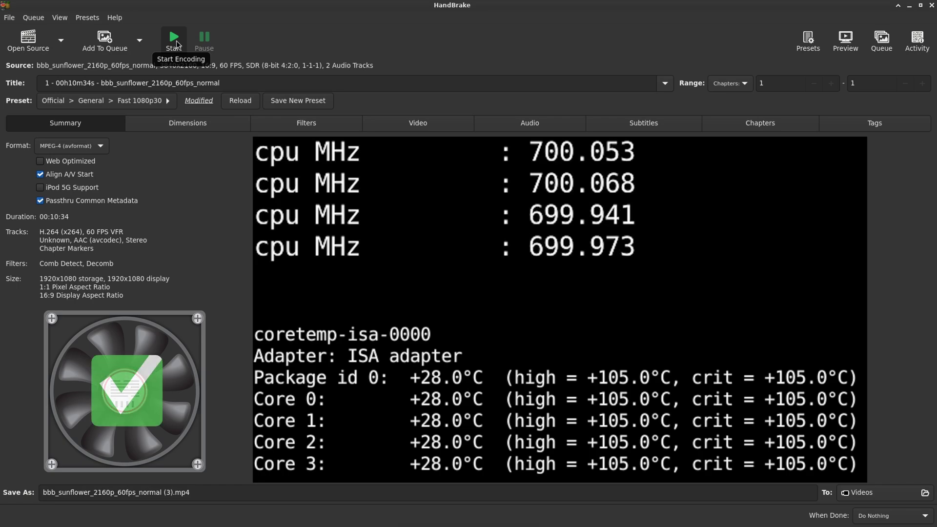
- Start, stop, then restart the Fast 1080p30 encode of the 4K bbb_sunflower video
left_click(176, 42)
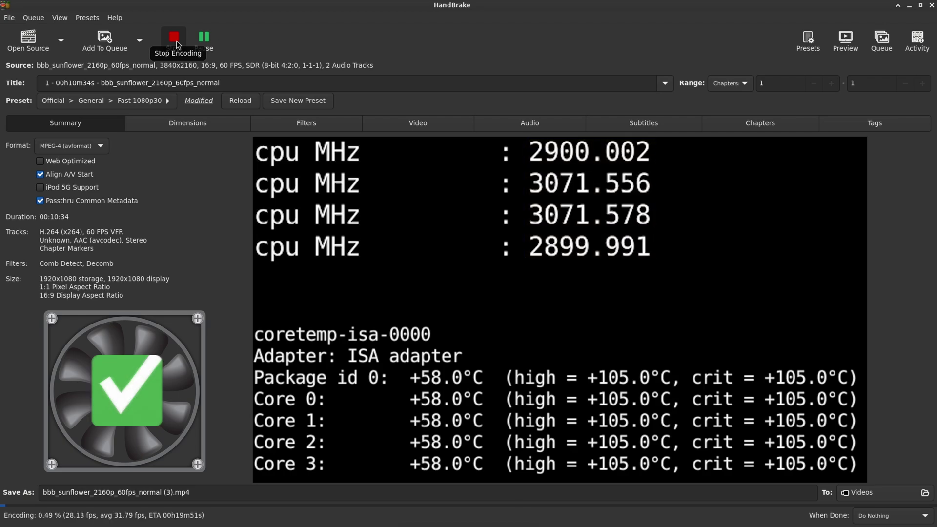
left_click(174, 43)
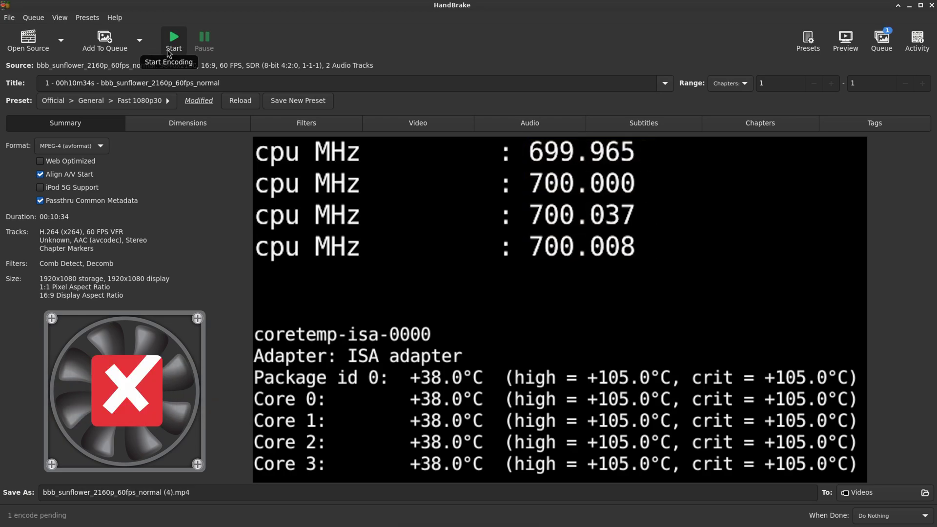
left_click(168, 52)
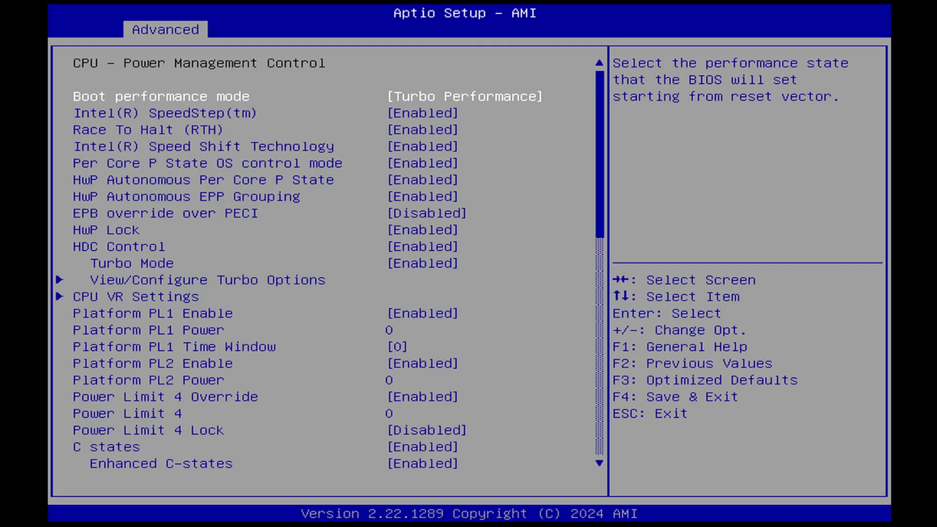
- Open View/Configure Turbo Options and Turbo Ratio Limit Options, then keep the 3840x2160 resolution
key("Down")
key("Down")
key("Down")
key("Down")
key("Down")
key("Down")
key("Down")
key("Down")
key("Down")
key("Down")
key("Down")
key("Return")
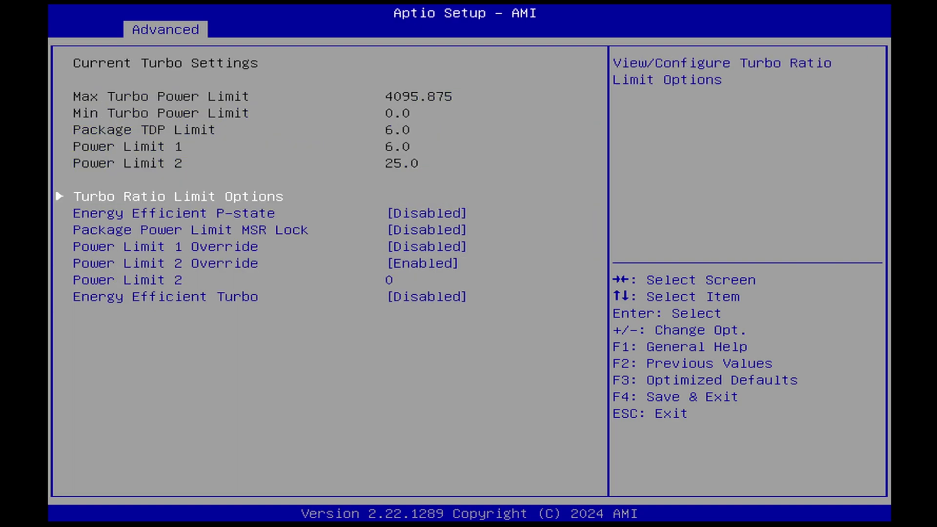
key("Return")
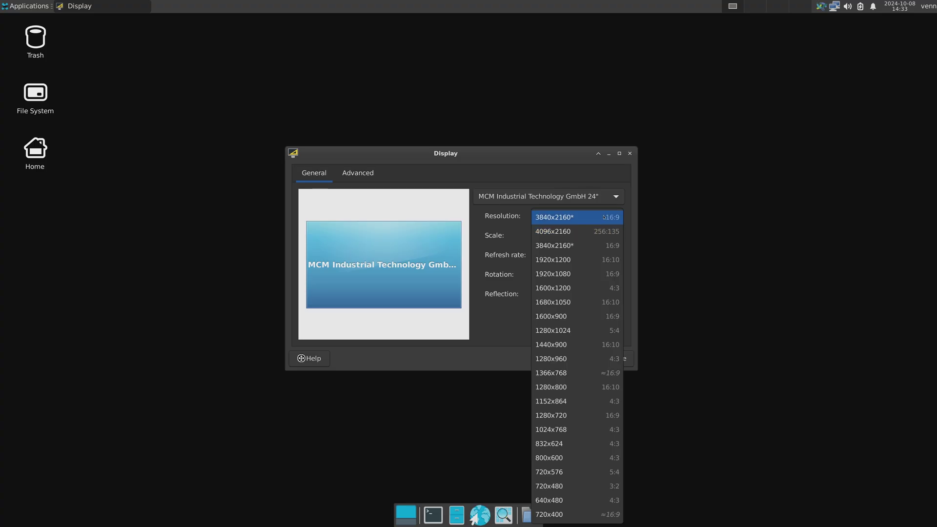
left_click(603, 217)
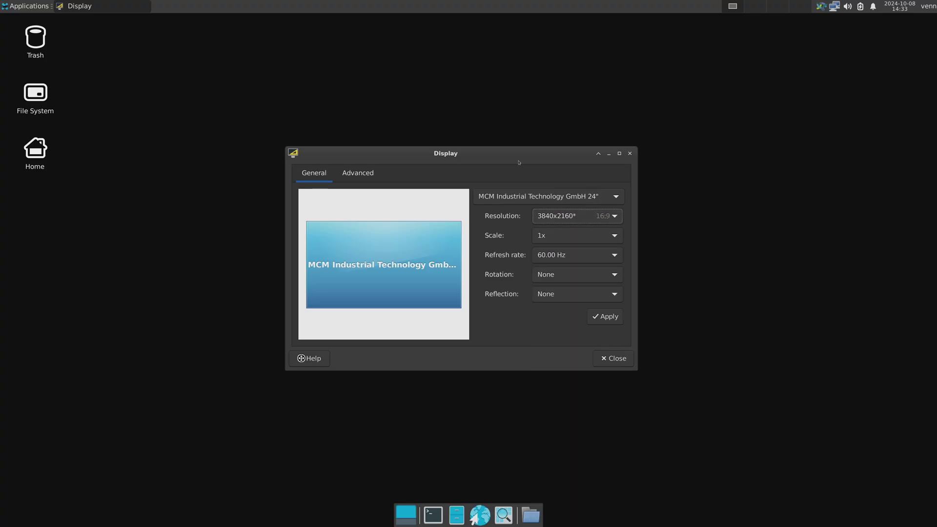
left_click_drag(520, 155, 541, 166)
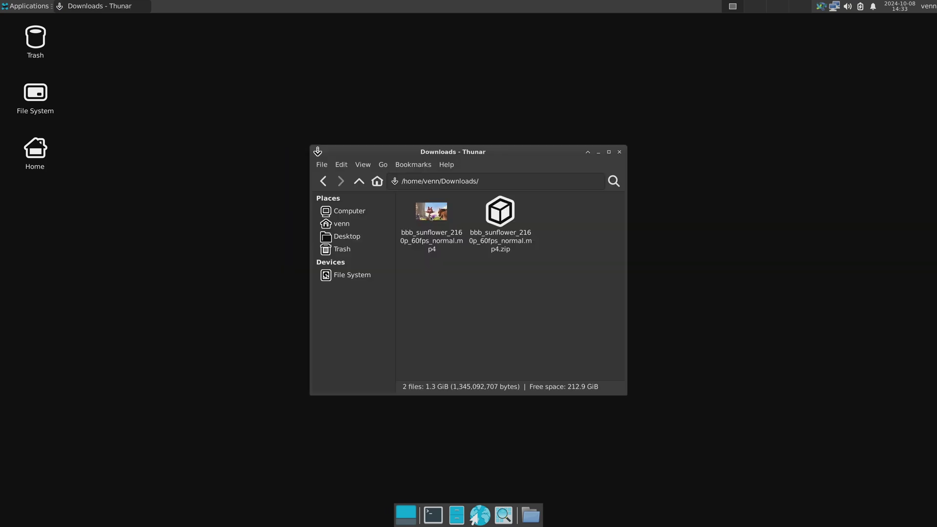
- Open bbb_sunflower_2160p_60fps_normal.mp4 from Downloads with mpv Media Player
left_click(431, 218)
right_click(431, 218)
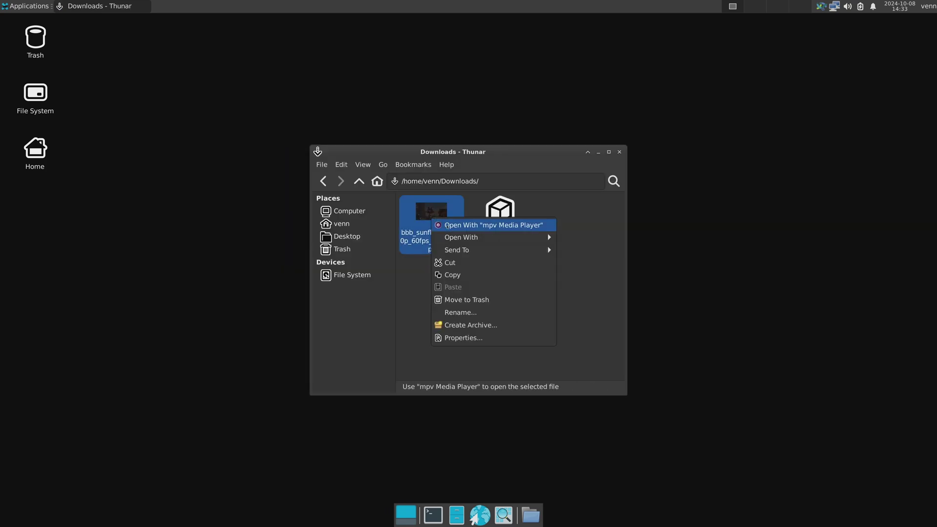
left_click(447, 225)
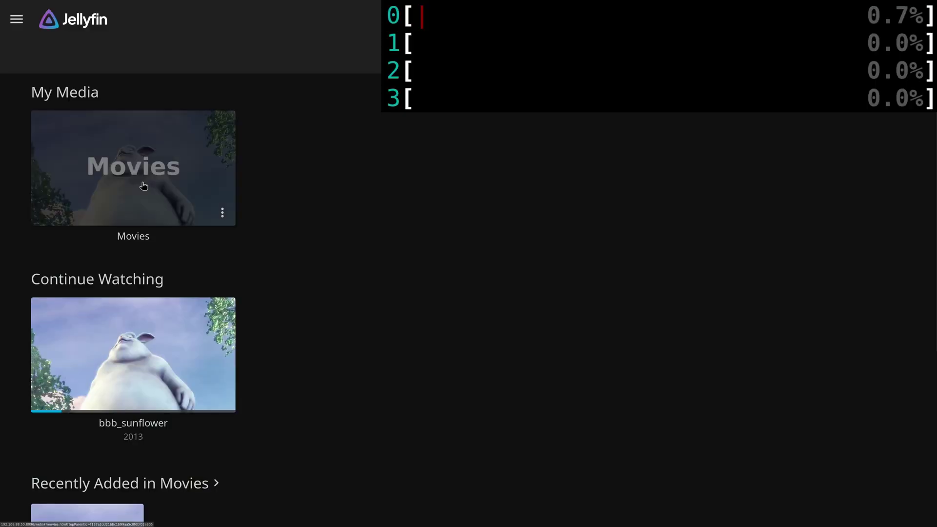
- Play bbb_sunflower from Movies, then choose Video Acceleration API (VAAPI) for transcoding hardware acceleration
left_click(144, 185)
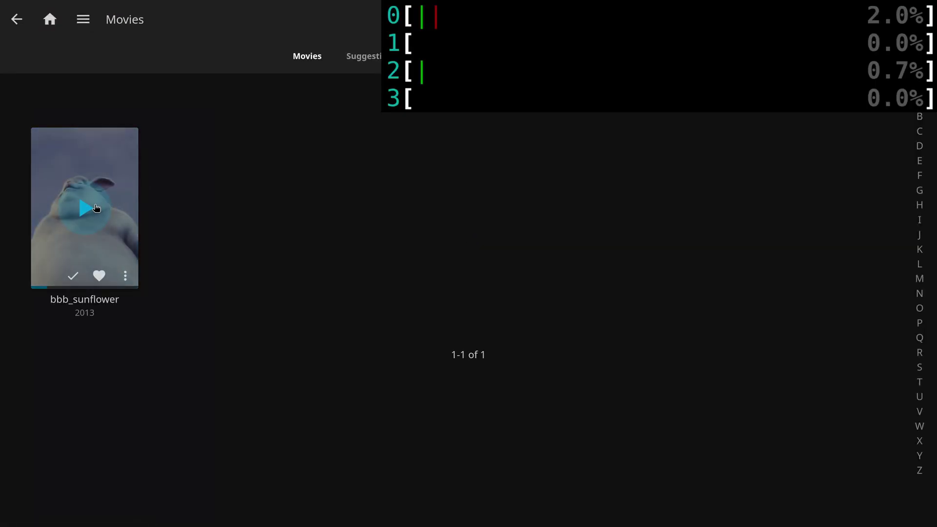
left_click(85, 208)
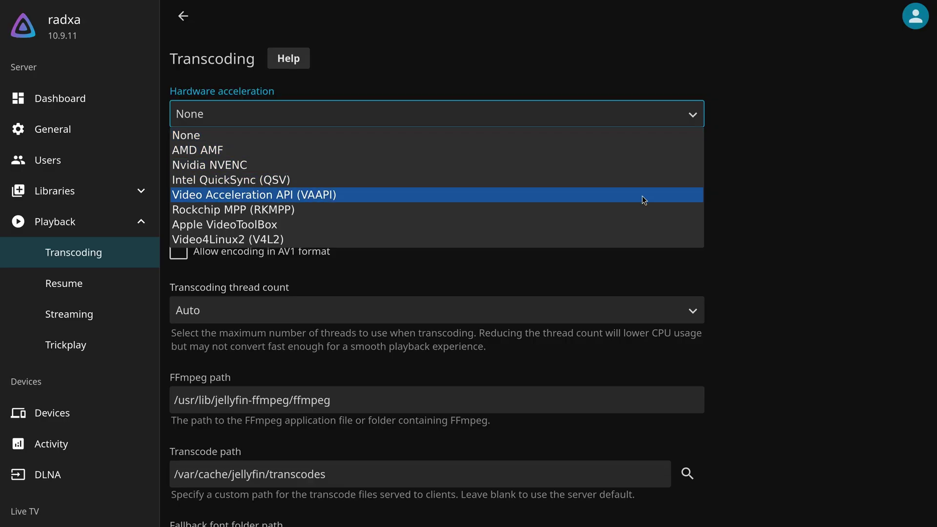
left_click(642, 195)
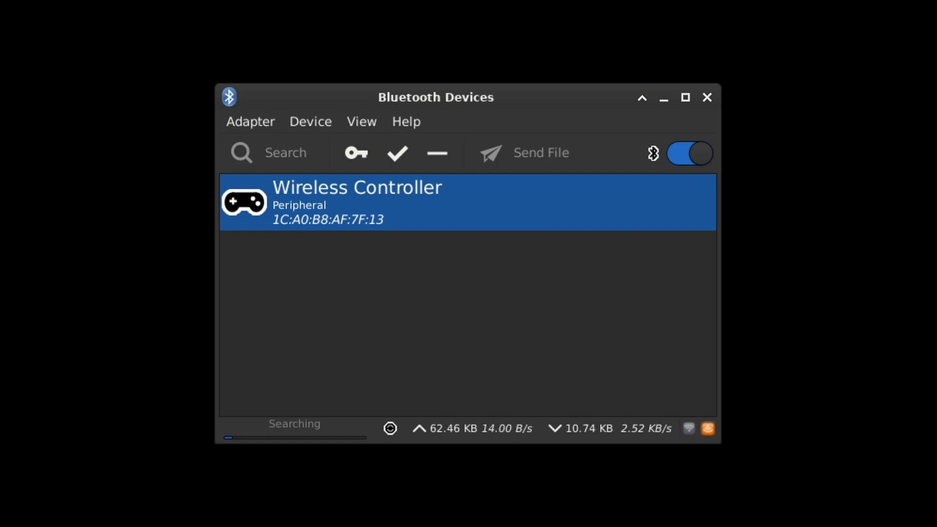
- Connect the Wireless Controller from its context menu in the Blueman device list
right_click(555, 205)
left_click(606, 319)
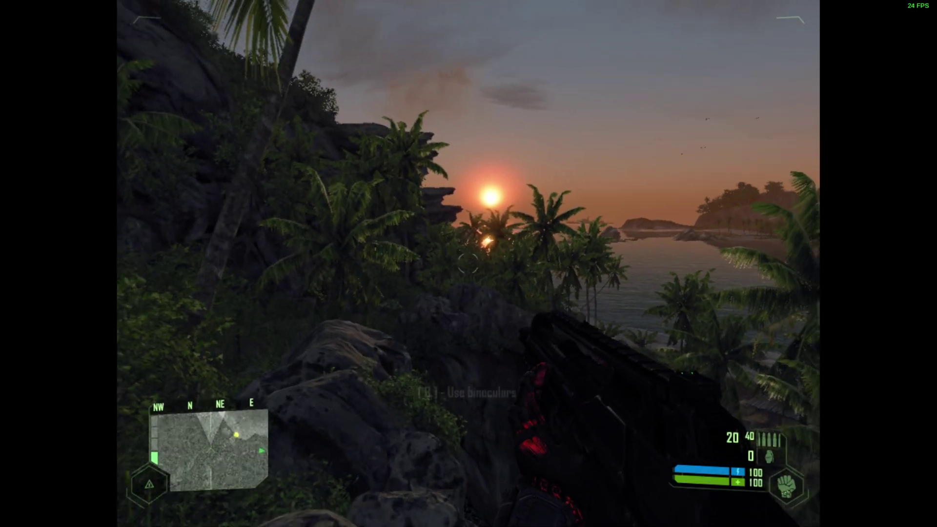
- View the bay through the Crysis binoculars, then switch Hollow Knight to 1920x1080 and keep it
key("b")
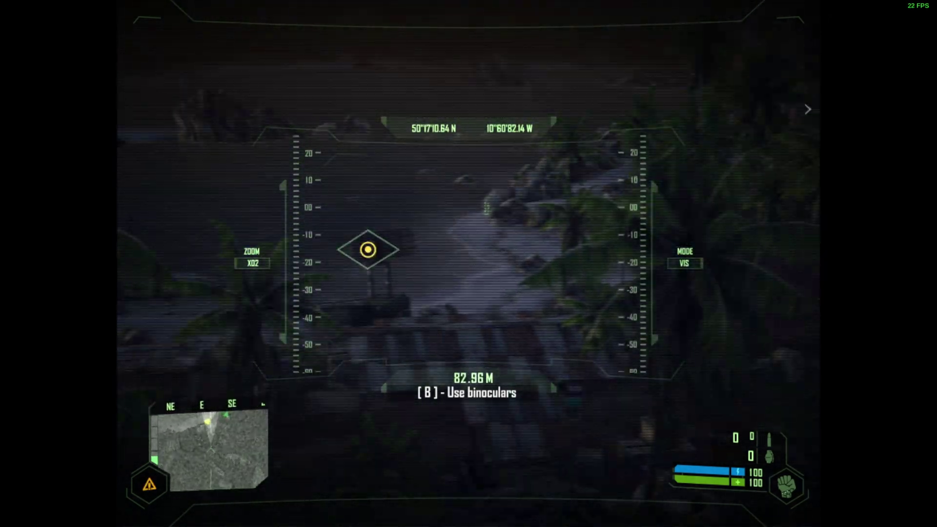
key("b")
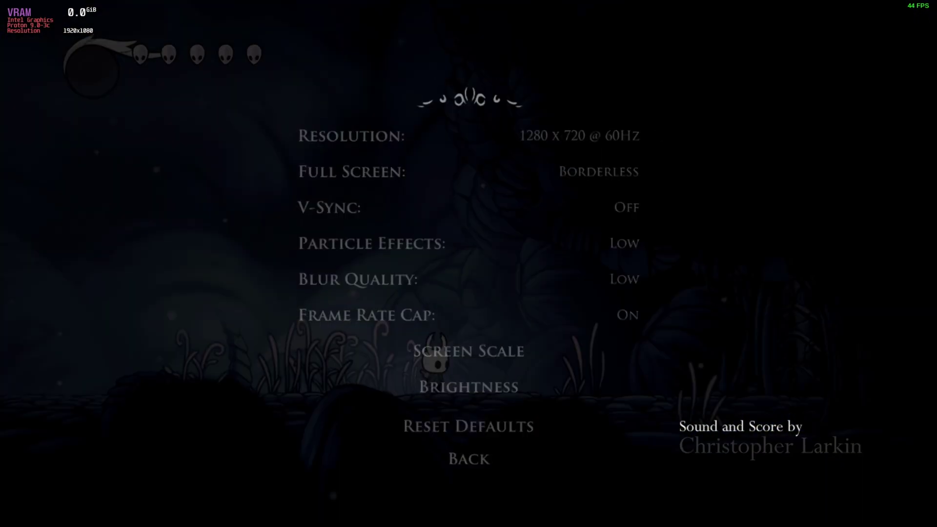
key("Return")
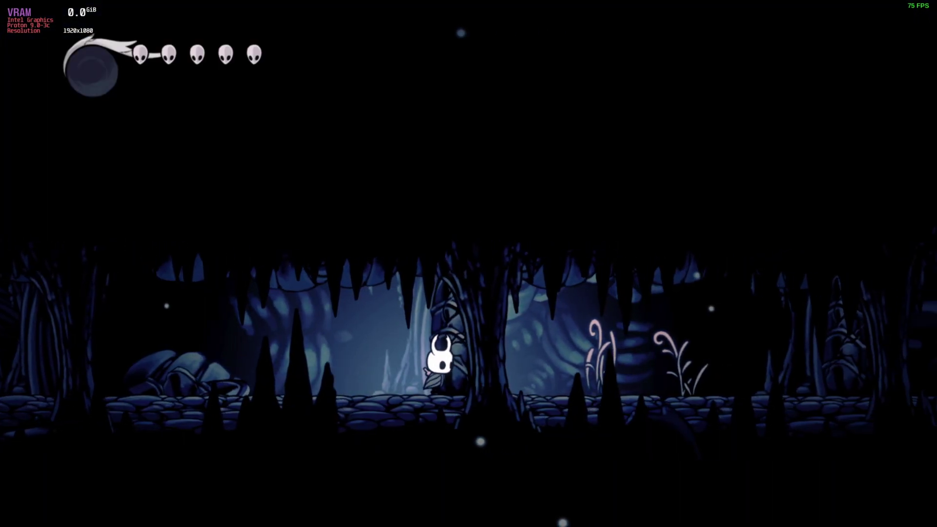
key("Right")
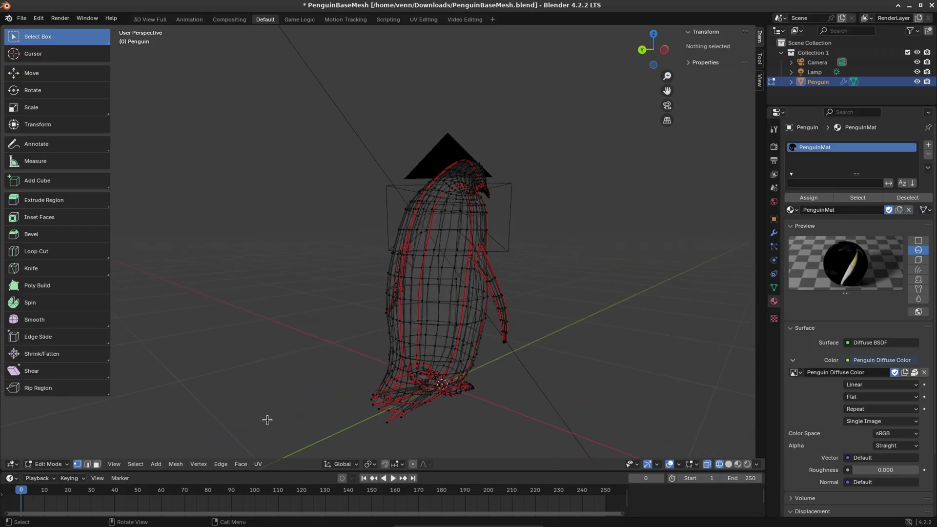
- Orbit the Blender viewport around the Penguin mesh
left_click_drag(267, 420, 430, 418)
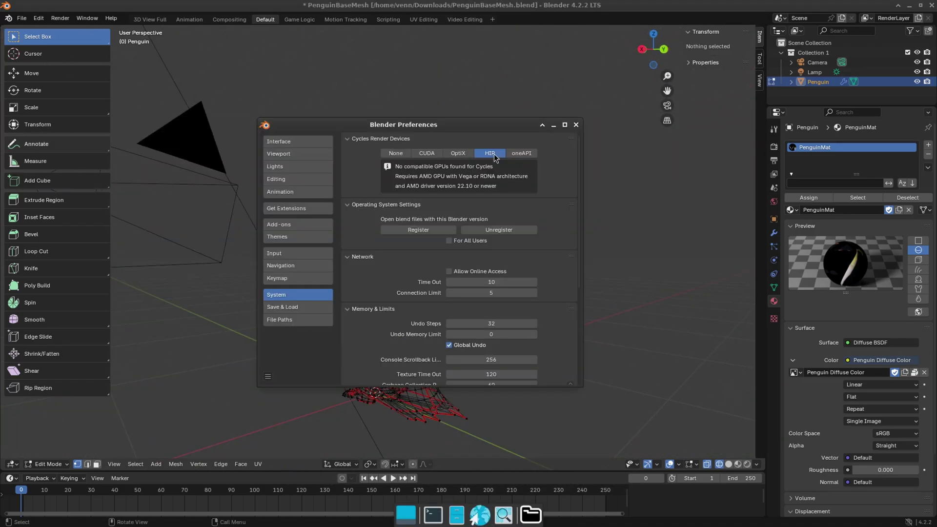